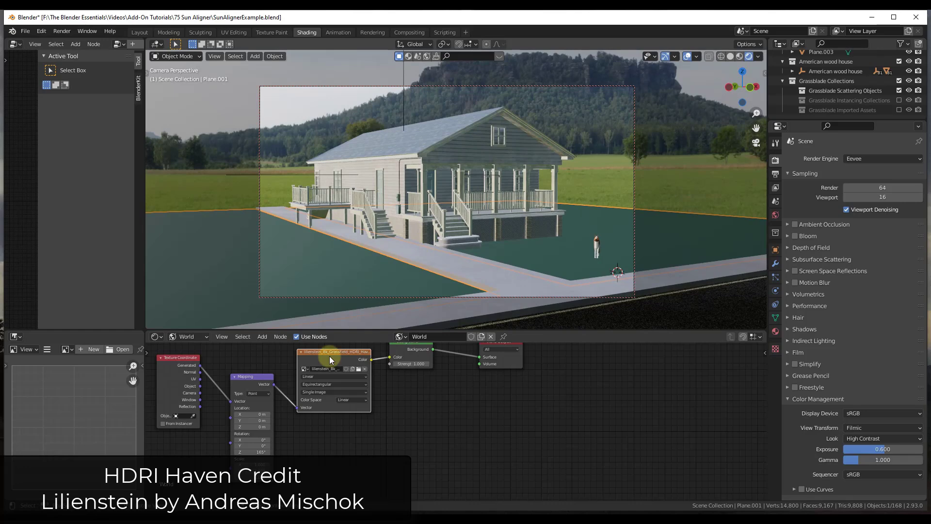
Step: Rotate the HDRI background by changing the Mapping node's Z rotation in the world nodes
{"action": "left_click_drag", "start_coordinate": [248, 451], "coordinate": [285, 473]}
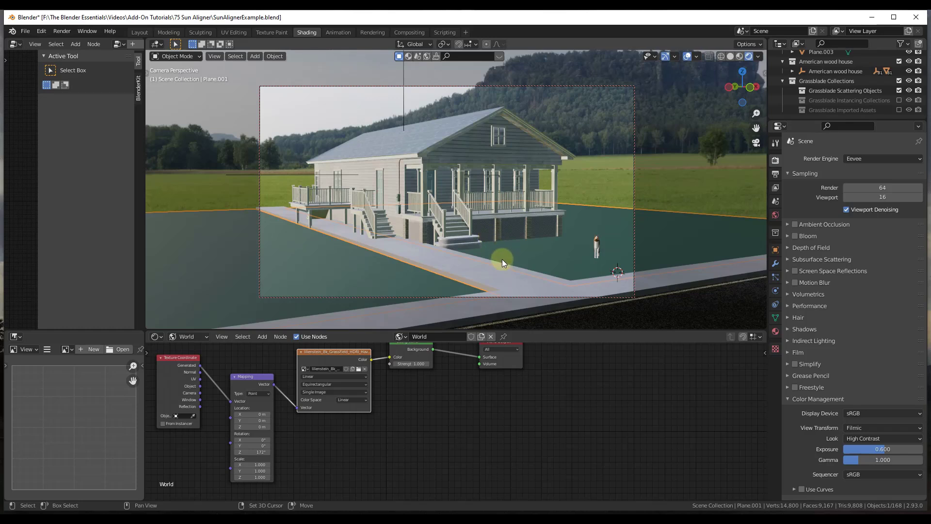
Step: Add a sun light to the scene and raise it vertically to about the height of the house's eaves
{"action": "key", "text": "shift+a"}
{"action": "mouse_move", "coordinate": [464, 379]}
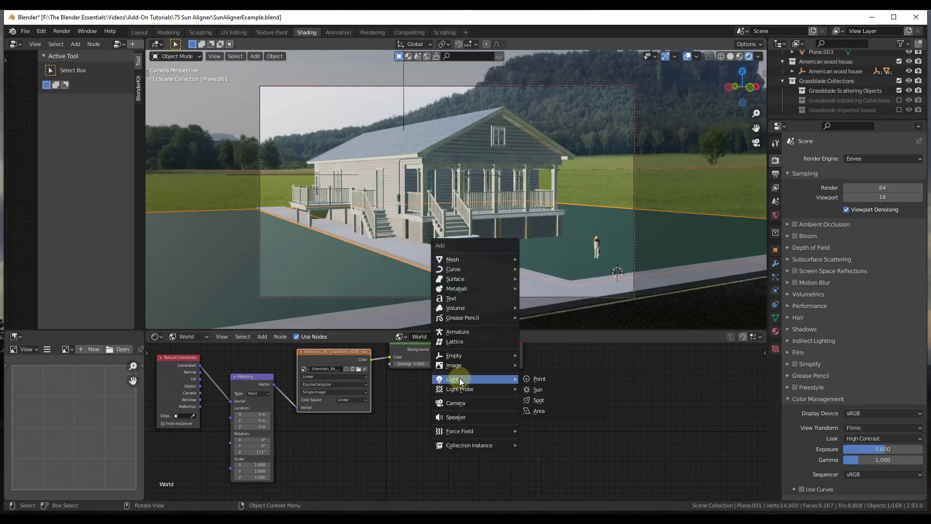
{"action": "left_click", "coordinate": [541, 389]}
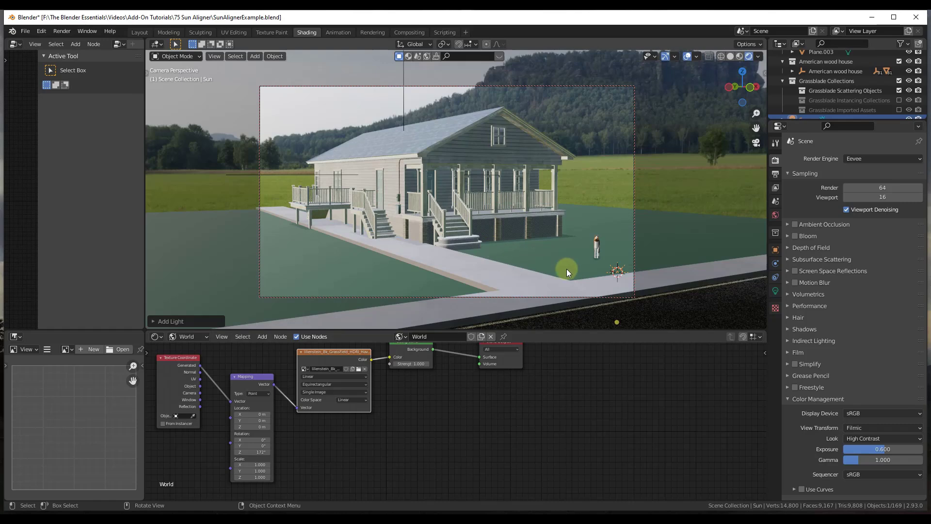
{"action": "key", "text": "g"}
{"action": "key", "text": "z"}
{"action": "left_click", "coordinate": [618, 184]}
Step: Aim the manually placed sun light toward the house and slightly adjust the HDRI's Z rotation
{"action": "left_click_drag", "start_coordinate": [616, 199], "coordinate": [443, 239]}
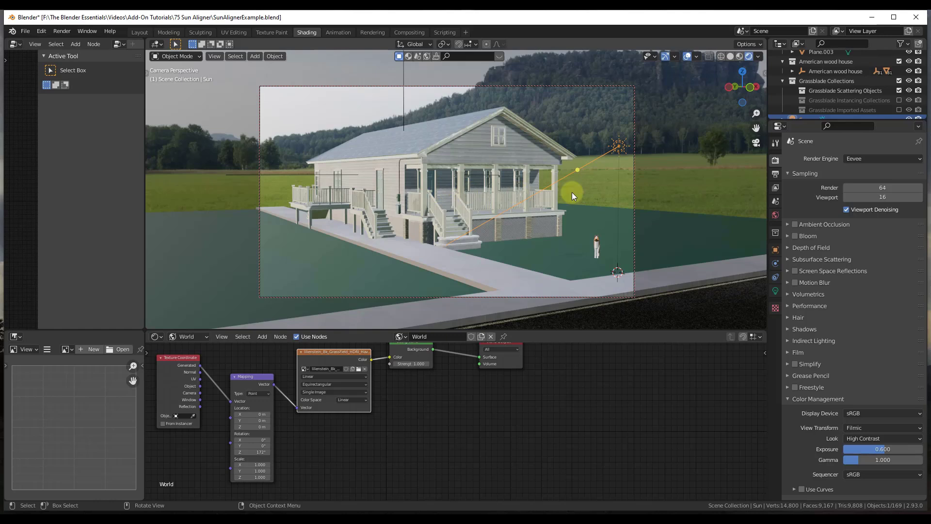
{"action": "left_click_drag", "start_coordinate": [583, 171], "coordinate": [427, 250]}
{"action": "left_click_drag", "start_coordinate": [252, 451], "coordinate": [264, 488]}
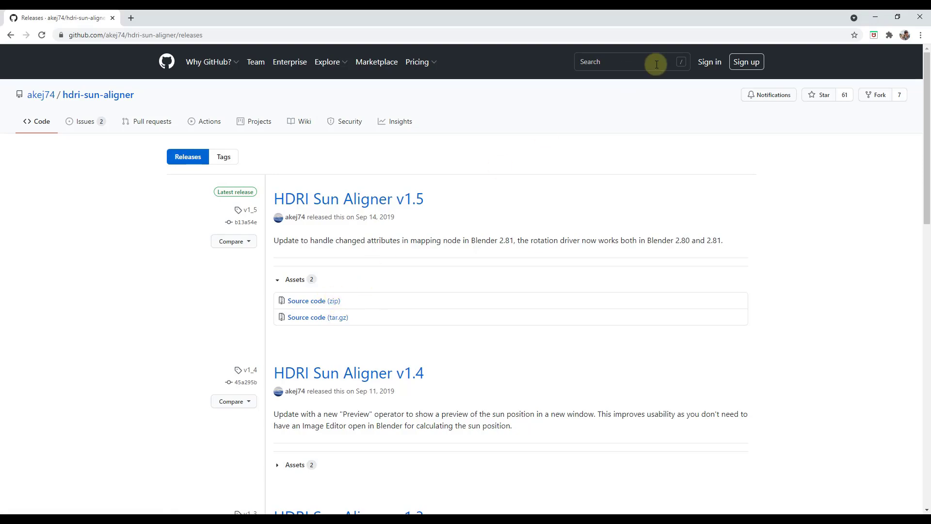
Step: Switch back to Blender and check the HDRI Sun Aligner add-on in the preferences by filtering add-ons for "hdr"
{"action": "left_click", "coordinate": [875, 19]}
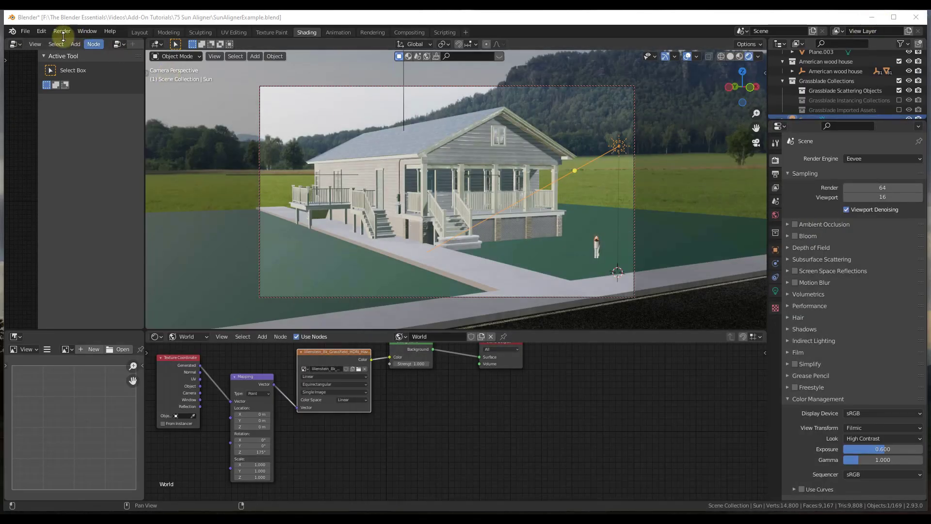
{"action": "left_click", "coordinate": [41, 31]}
{"action": "left_click", "coordinate": [72, 170]}
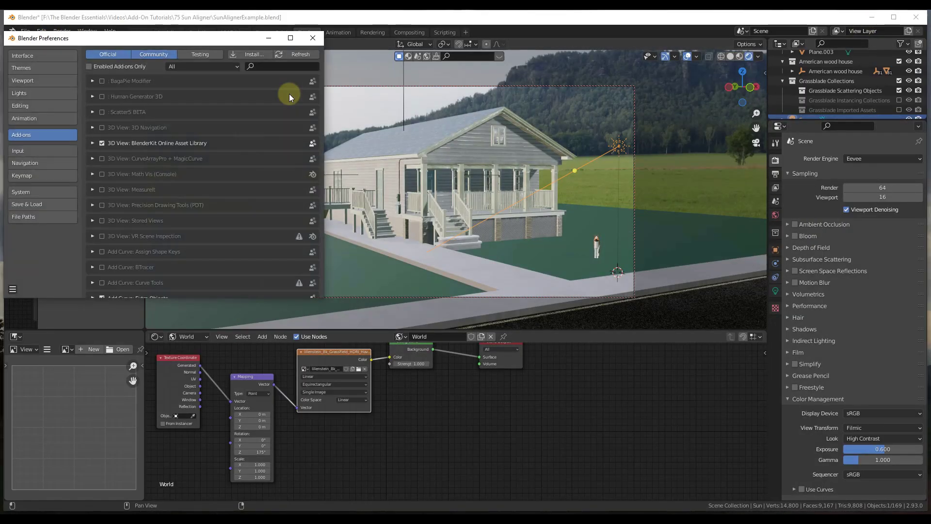
{"action": "left_click", "coordinate": [274, 67]}
{"action": "type", "text": "hdr"}
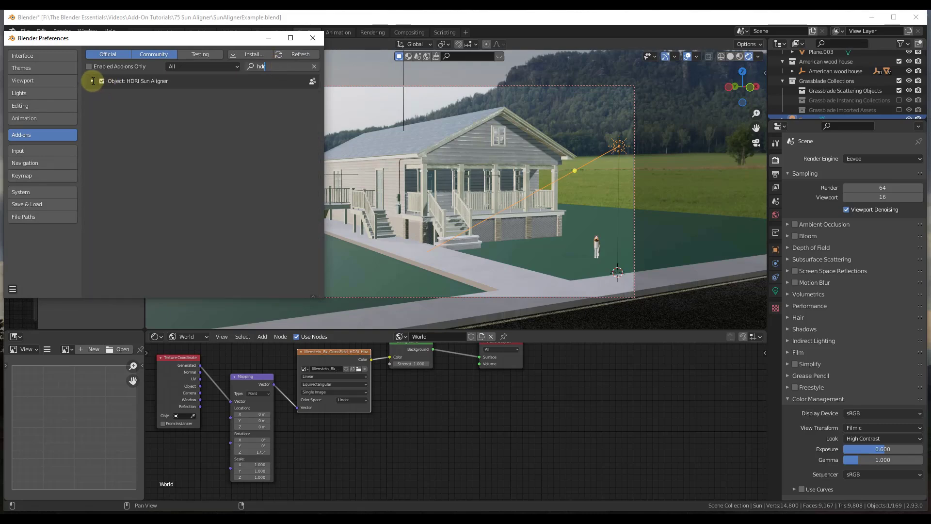
{"action": "left_click", "coordinate": [92, 81]}
{"action": "left_click", "coordinate": [92, 80]}
{"action": "left_click", "coordinate": [92, 80]}
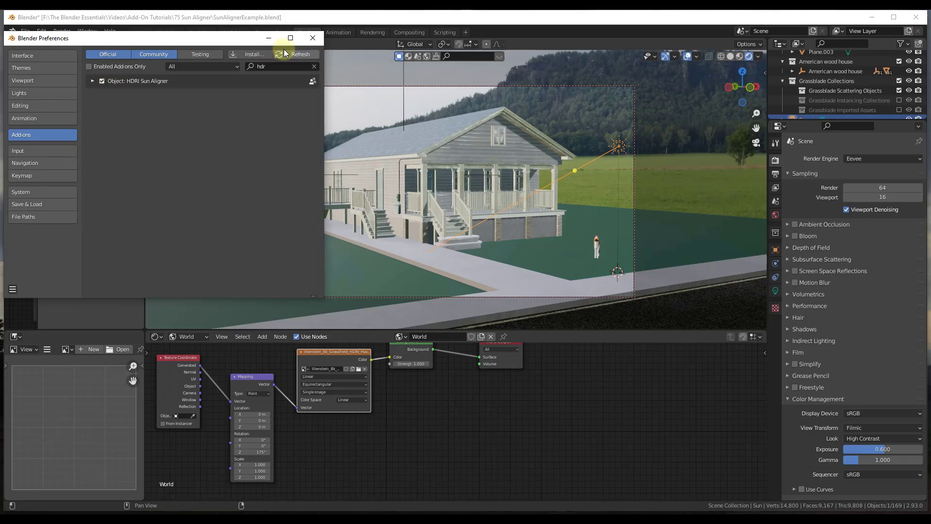
{"action": "left_click", "coordinate": [269, 39]}
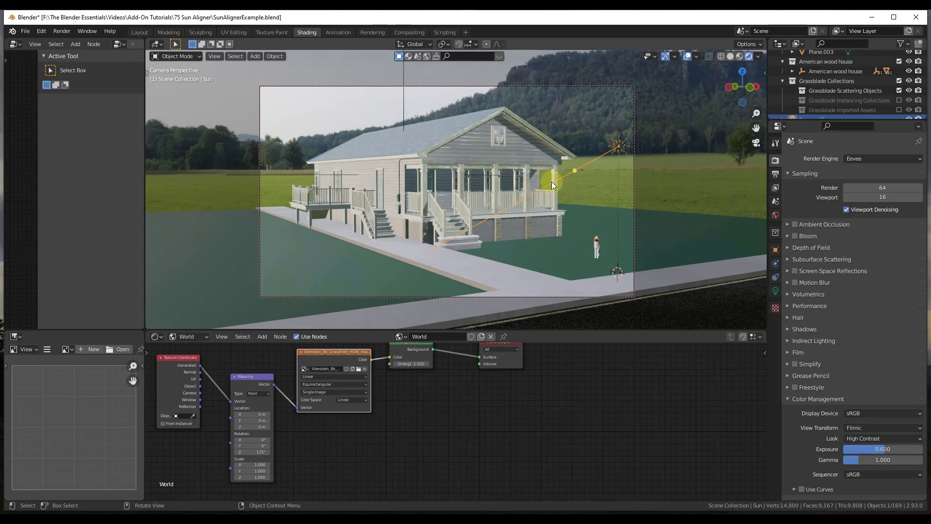
Step: Show the HDRI Sun Aligner controls in the 3D viewport and delete the manually placed sun light
{"action": "key", "text": "n"}
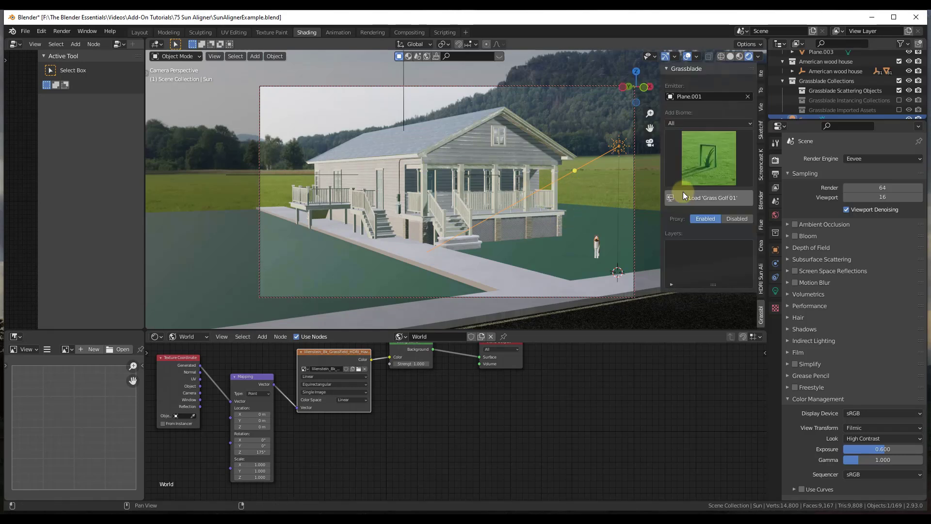
{"action": "left_click", "coordinate": [760, 284]}
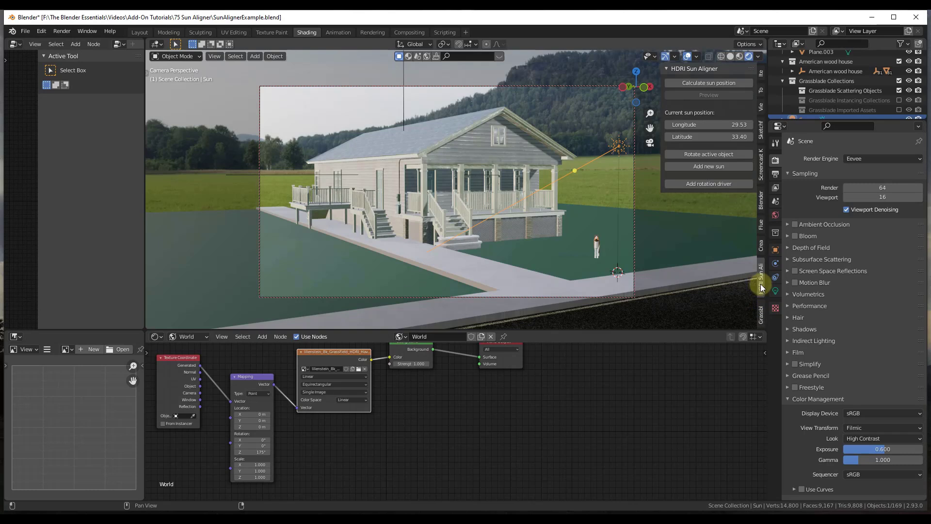
{"action": "key", "text": "Delete"}
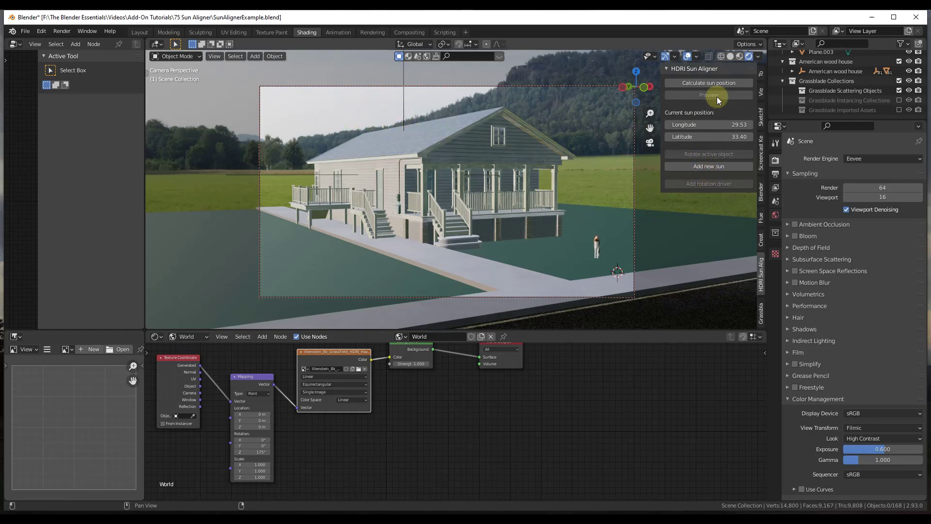
Step: Calculate the sun position from the HDRI and check the detected spot in the preview image
{"action": "left_click", "coordinate": [712, 84]}
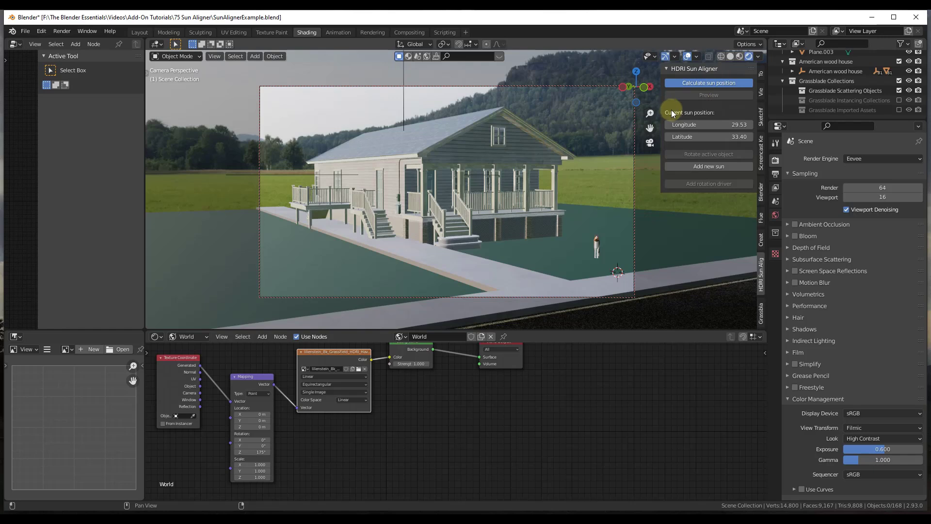
{"action": "left_click", "coordinate": [594, 115]}
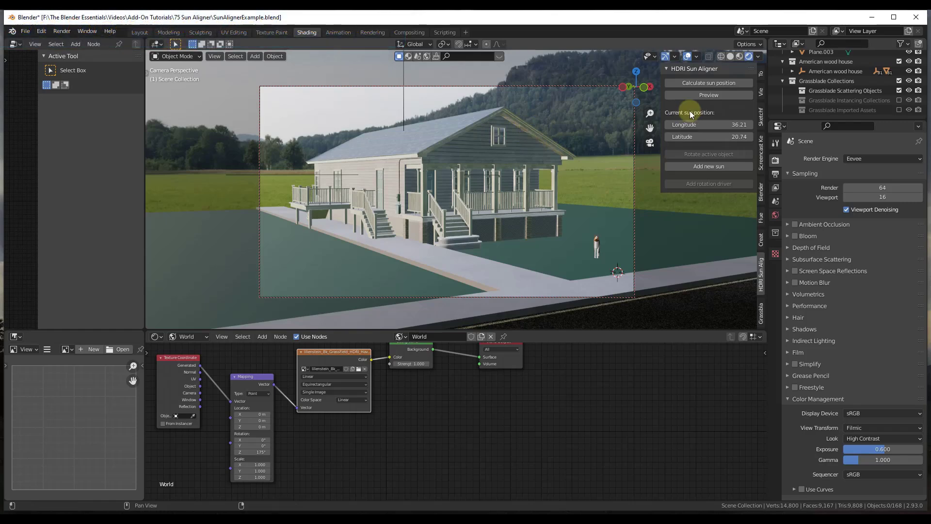
{"action": "left_click", "coordinate": [708, 96]}
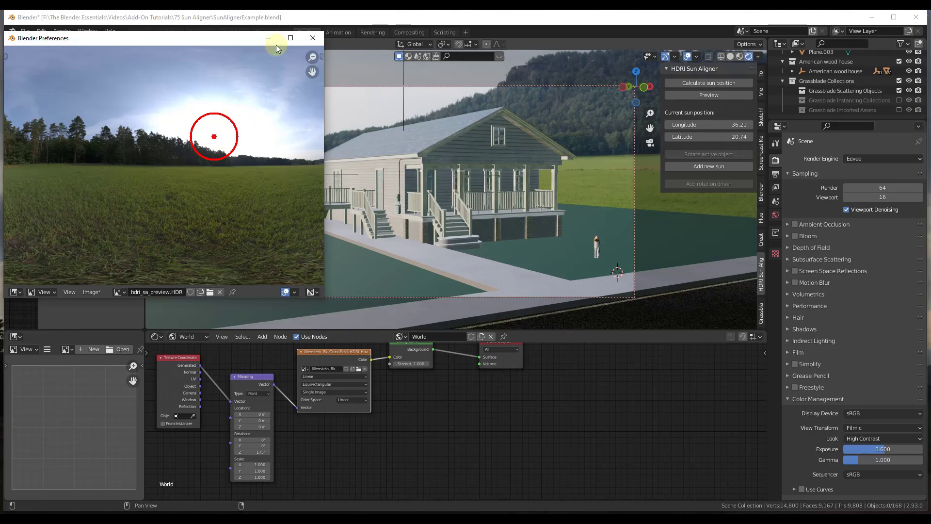
{"action": "left_click", "coordinate": [313, 38]}
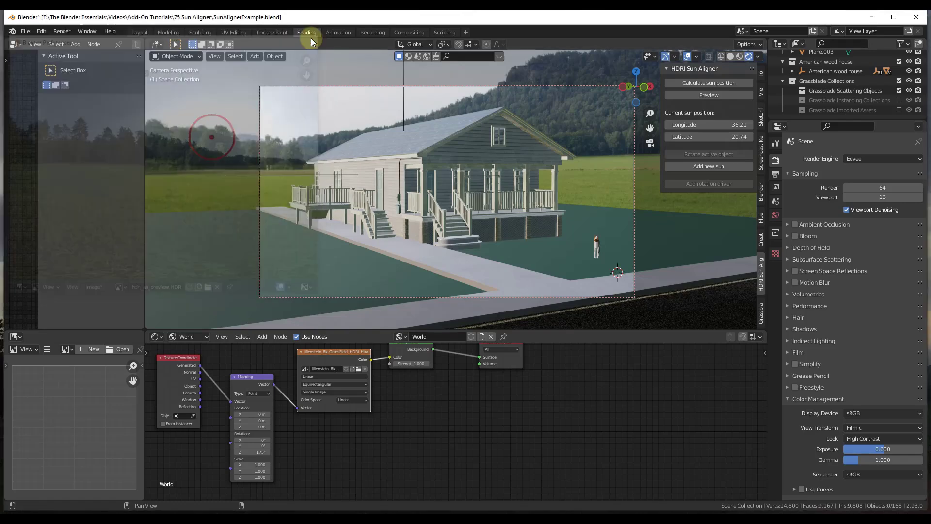
Step: Add a new sun light aligned to the calculated HDRI sun position
{"action": "left_click", "coordinate": [715, 167]}
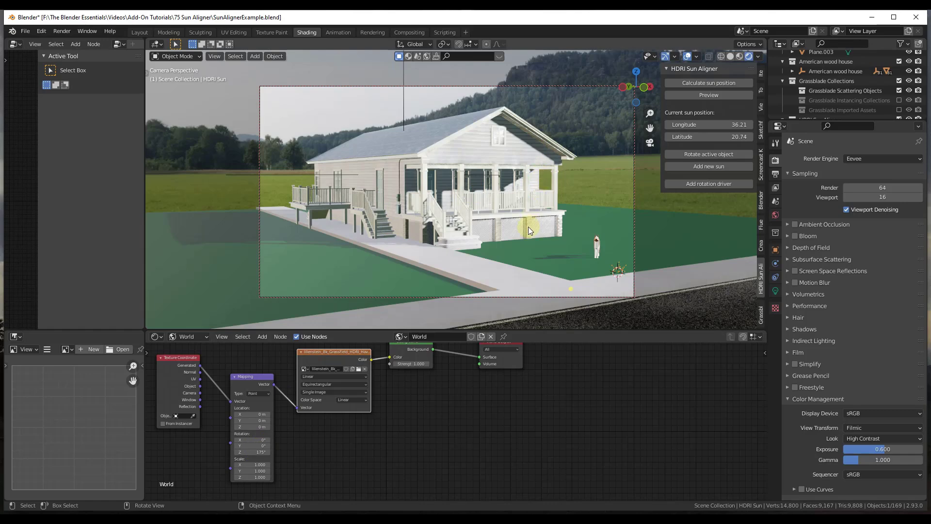
Step: Test rotating the HDRI with the new sun in place, and set the Mapping node's Z rotation to 175°
{"action": "mouse_move", "coordinate": [256, 450]}
{"action": "left_mouse_down"}
{"action": "mouse_move", "coordinate": [326, 445]}
{"action": "mouse_move", "coordinate": [240, 447]}
{"action": "left_mouse_up"}
{"action": "left_click", "coordinate": [240, 448]}
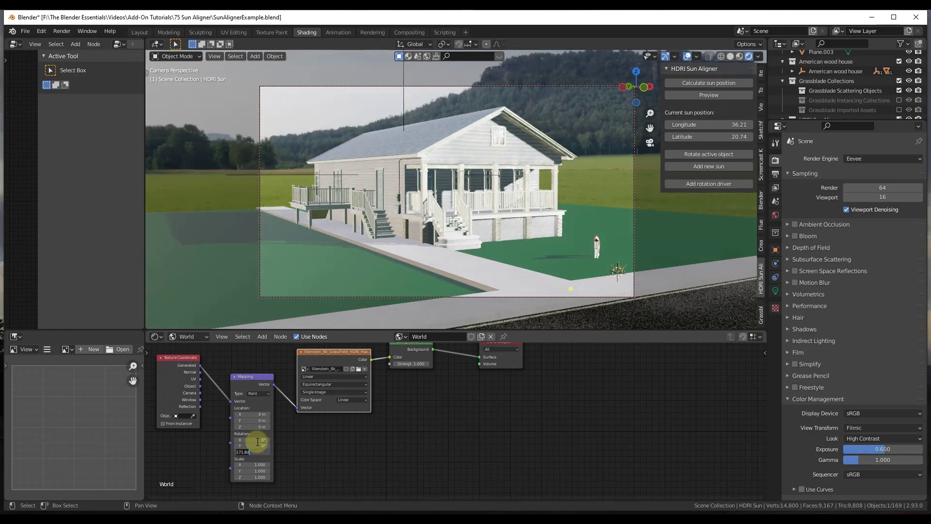
{"action": "key", "text": "BackSpace"}
{"action": "key", "text": "BackSpace"}
{"action": "key", "text": "BackSpace"}
{"action": "key", "text": "BackSpace"}
{"action": "key", "text": "BackSpace"}
{"action": "key", "text": "BackSpace"}
{"action": "type", "text": "175"}
{"action": "key", "text": "Return"}
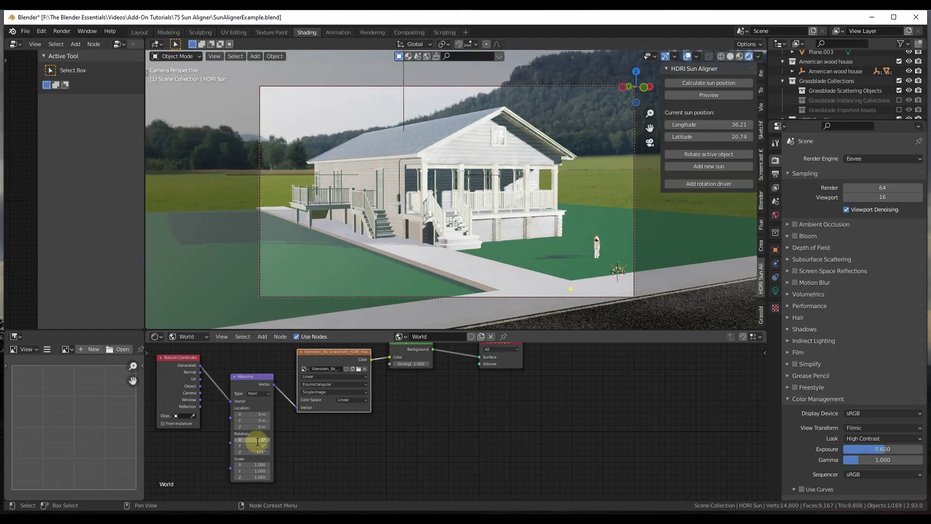
Step: Add a rotation driver to the HDRI sun and rotate the HDRI to about 167° around Z
{"action": "left_click", "coordinate": [708, 184]}
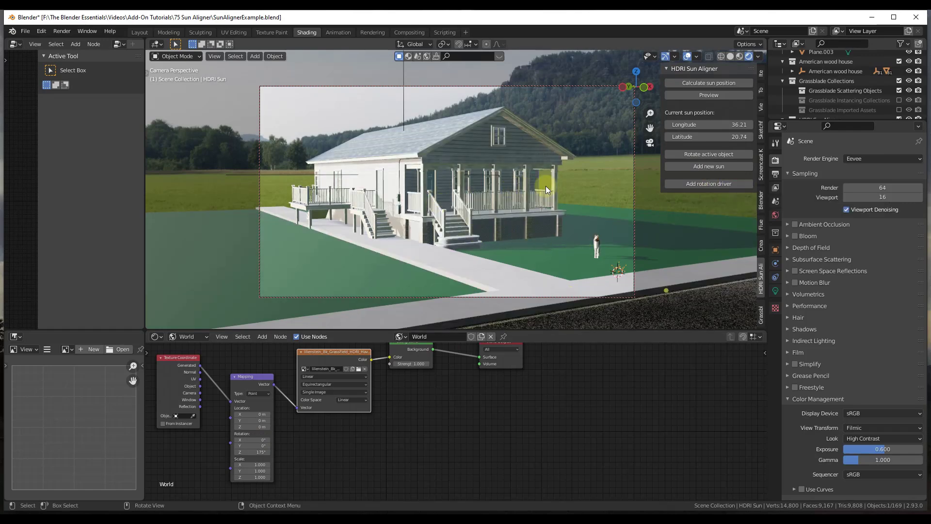
{"action": "left_click_drag", "start_coordinate": [246, 451], "coordinate": [219, 380]}
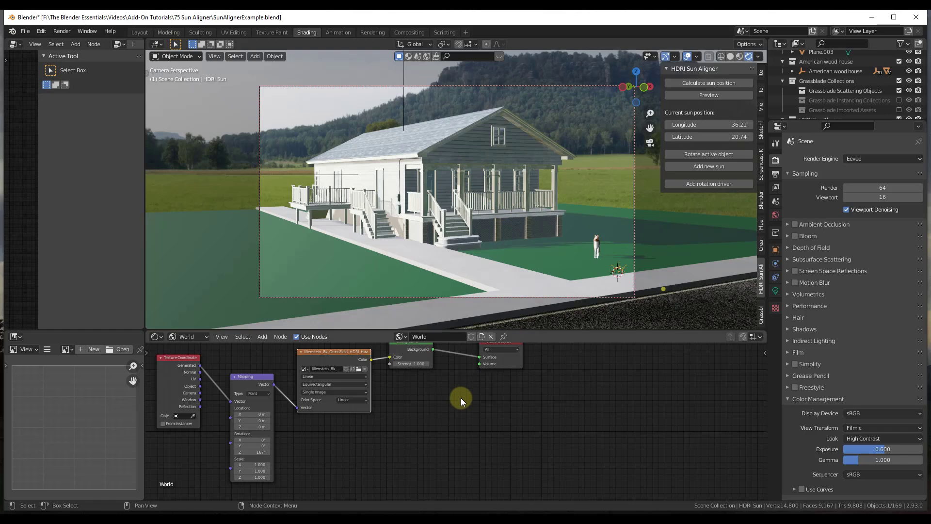
Step: Switch the render engine to Cycles and set its device to GPU Compute
{"action": "middle_click_drag", "start_coordinate": [461, 398], "coordinate": [488, 405]}
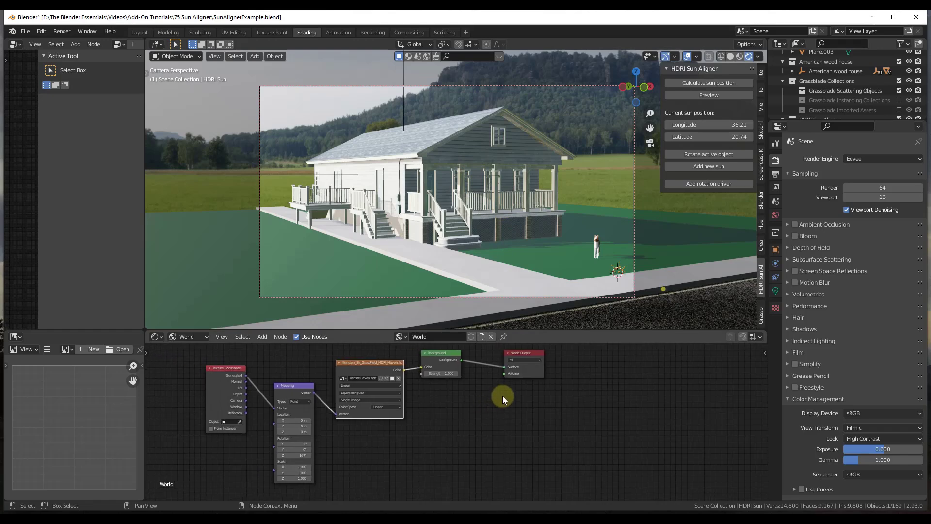
{"action": "left_click", "coordinate": [859, 158]}
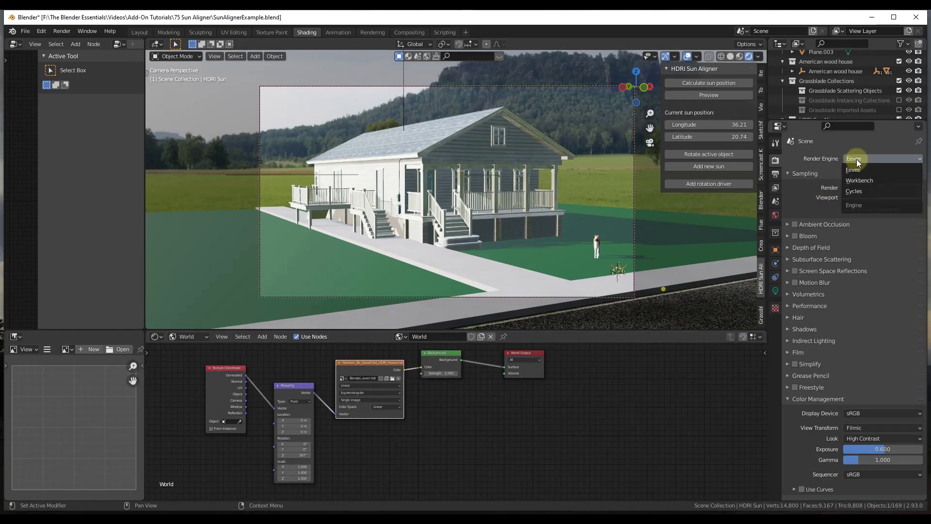
{"action": "left_click", "coordinate": [856, 193]}
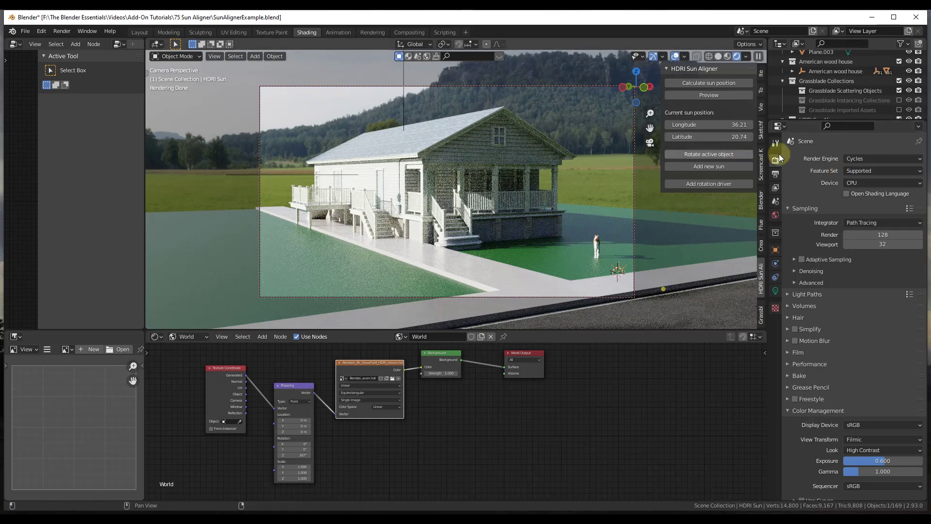
{"action": "left_click", "coordinate": [852, 184]}
{"action": "left_click", "coordinate": [854, 203]}
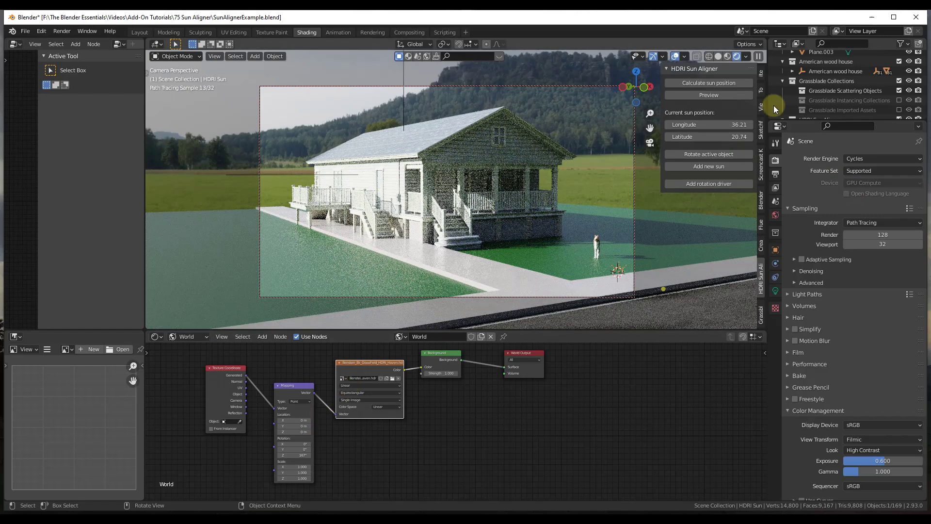
Step: Exclude the HDRI Sun Aligner collection from the view layer and include it again to compare the lighting
{"action": "scroll", "coordinate": [840, 91], "scroll_direction": "down", "scroll_amount": 2}
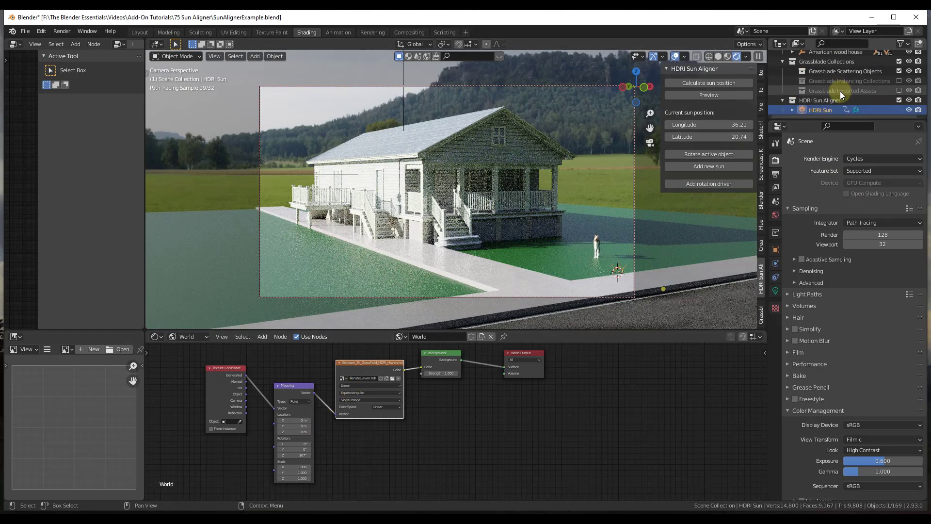
{"action": "left_click", "coordinate": [899, 100]}
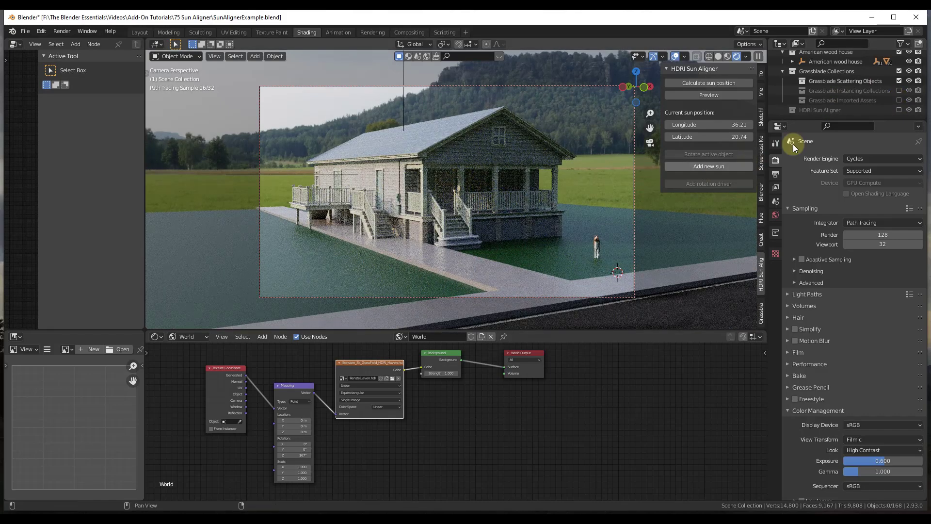
{"action": "left_click", "coordinate": [899, 109]}
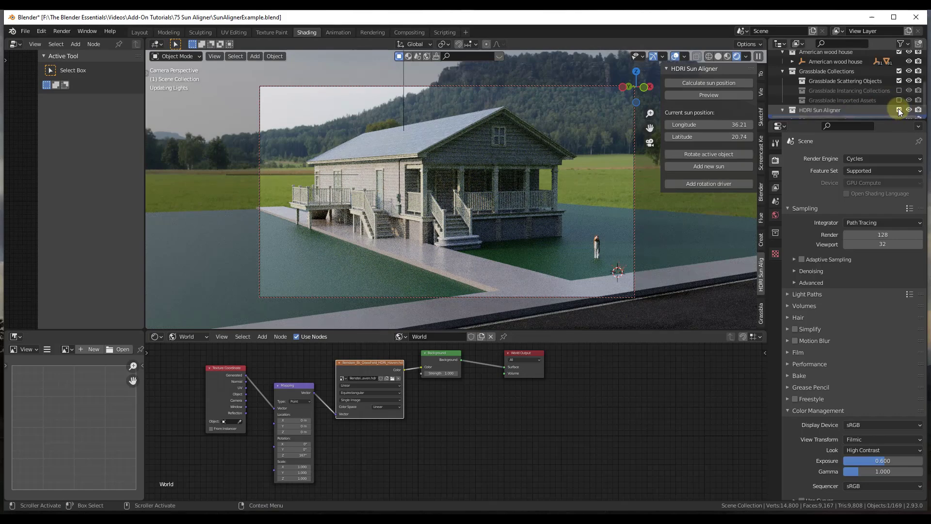